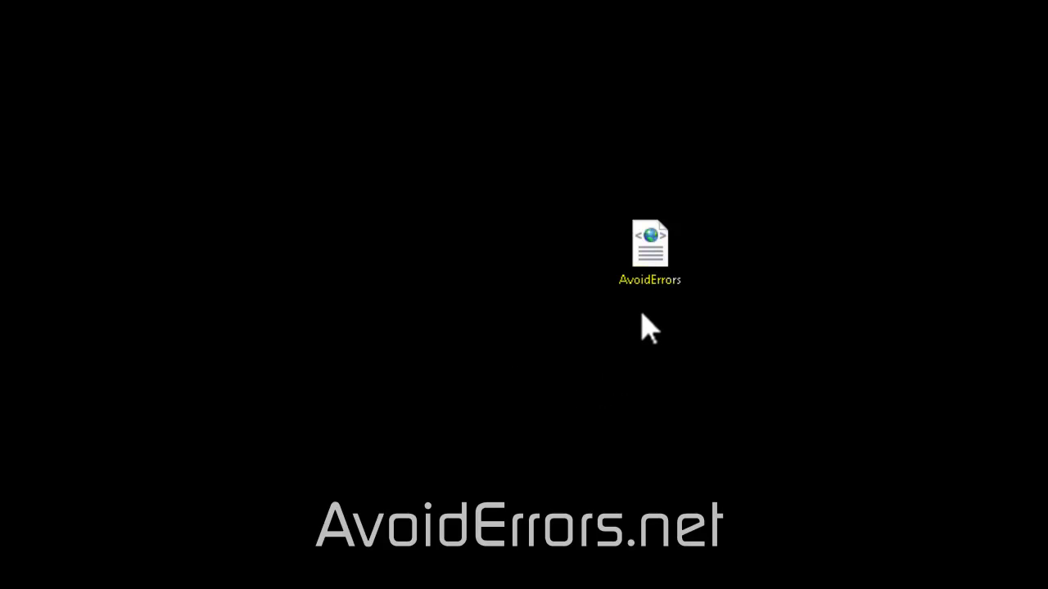
Install WordPress Importer from Tools > Import, then activate it and run the importer
{"action": "left_click", "coordinate": [659, 273]}
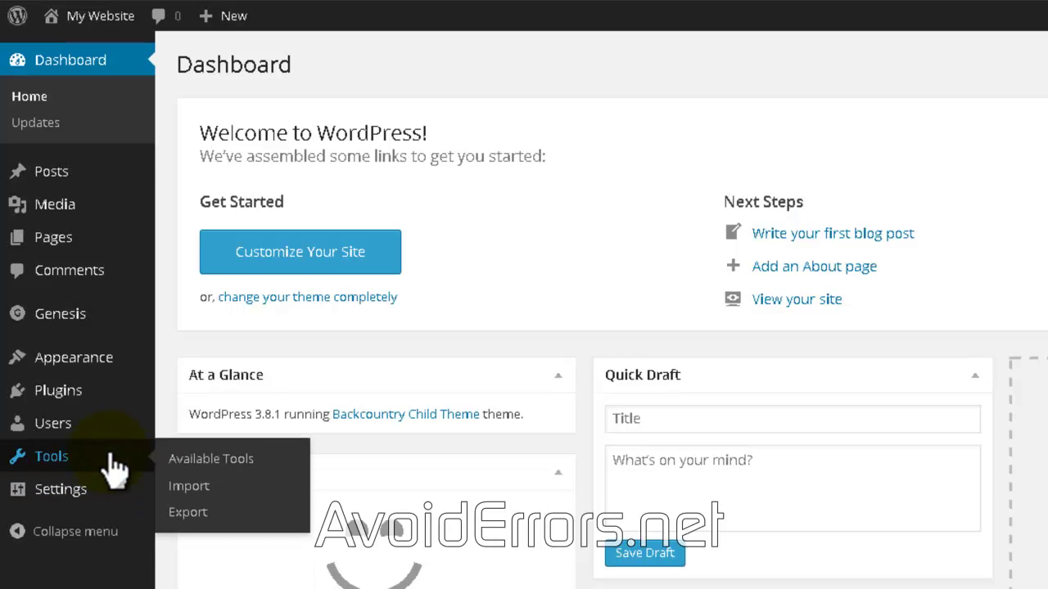
{"action": "left_click", "coordinate": [233, 487]}
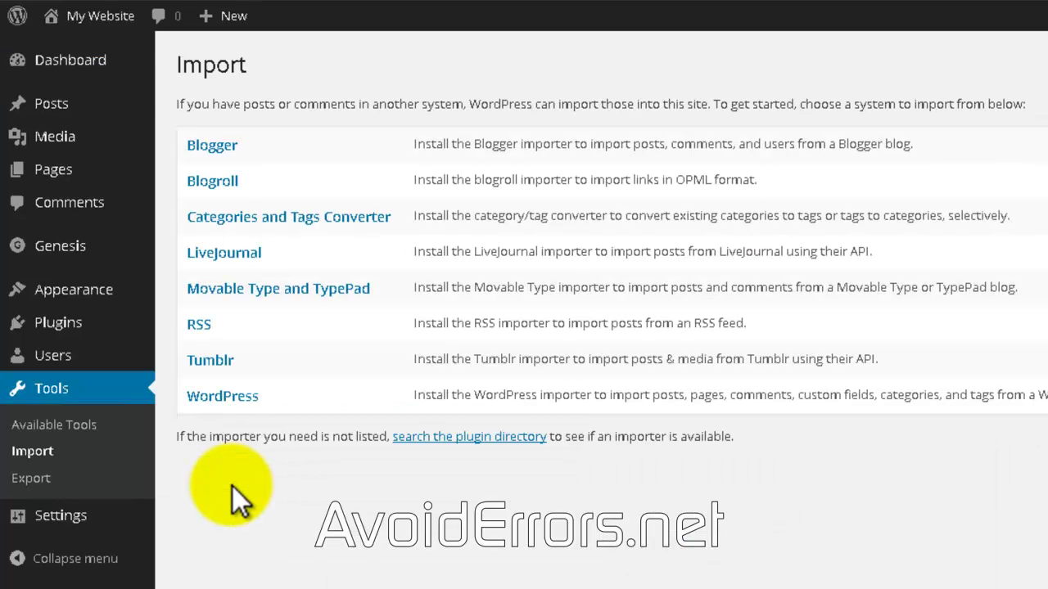
{"action": "left_click", "coordinate": [240, 398]}
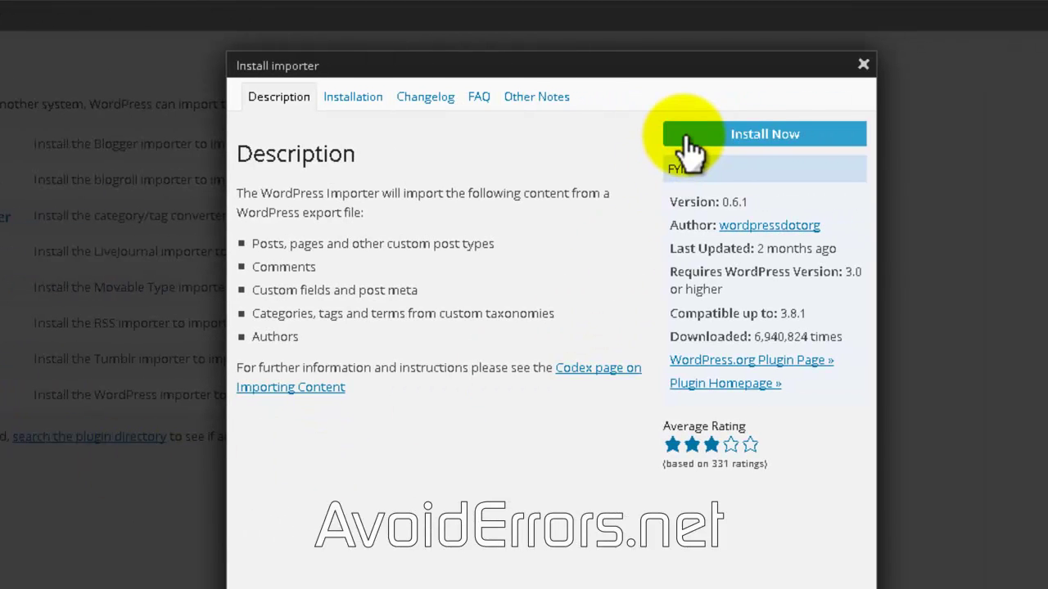
{"action": "left_click", "coordinate": [690, 141]}
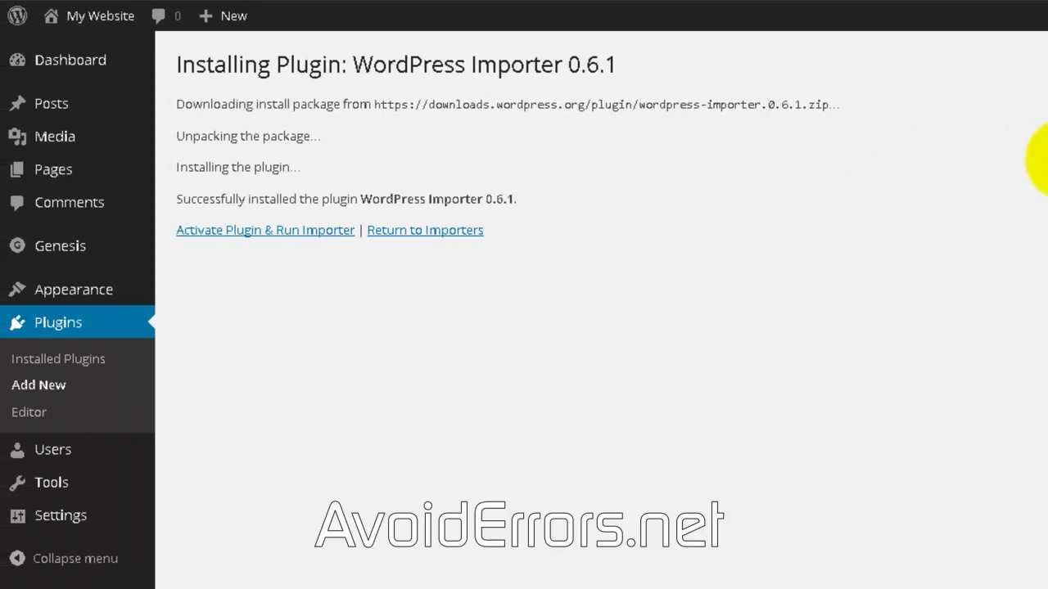
{"action": "left_click", "coordinate": [286, 230]}
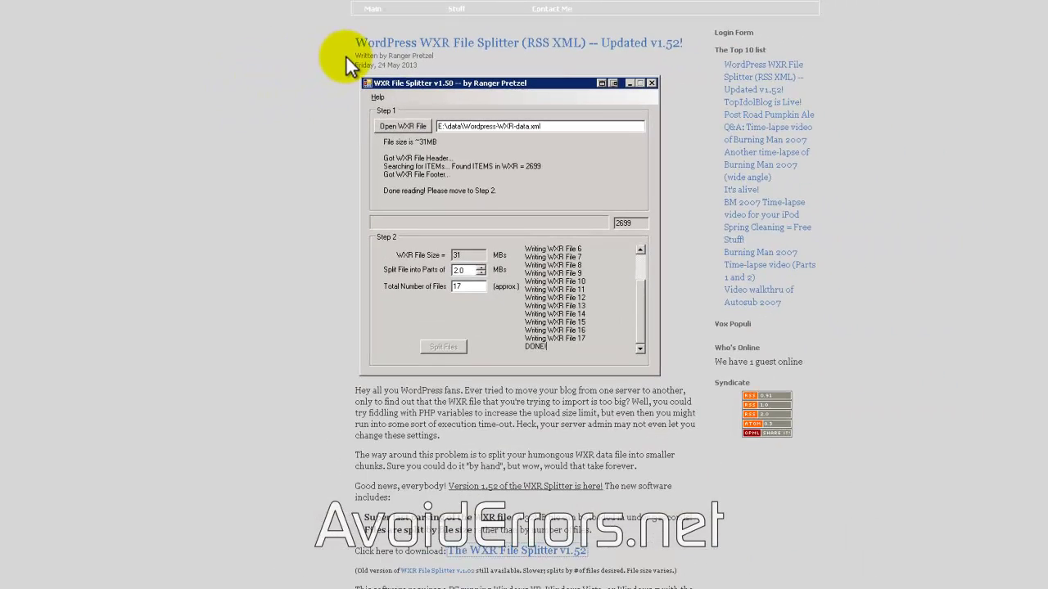
Download WXR Splitter v1.52 and save it as wxrsplitter.zip
{"action": "left_click", "coordinate": [519, 555]}
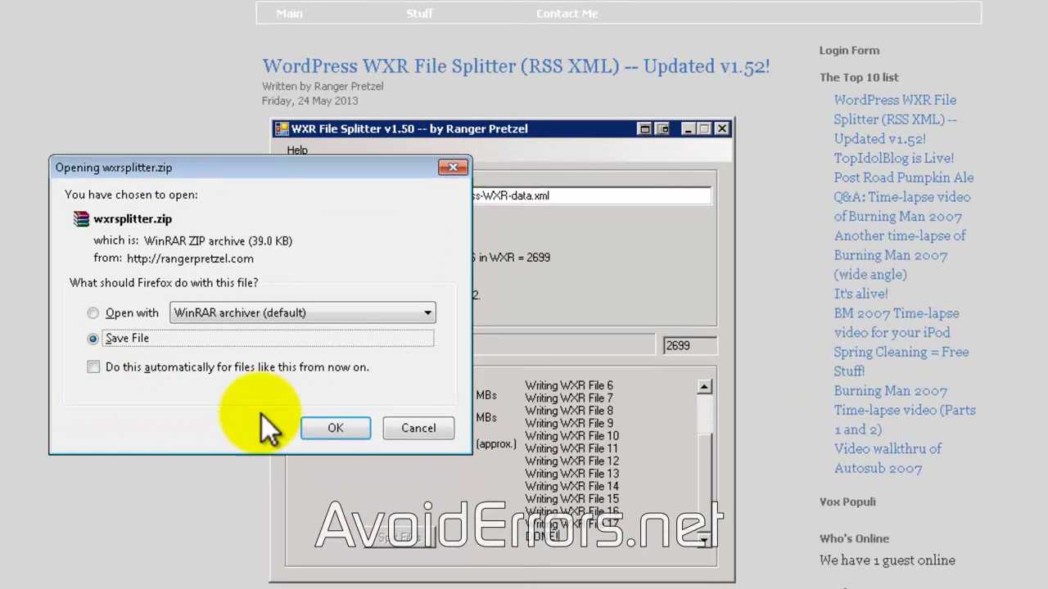
{"action": "left_click", "coordinate": [327, 428]}
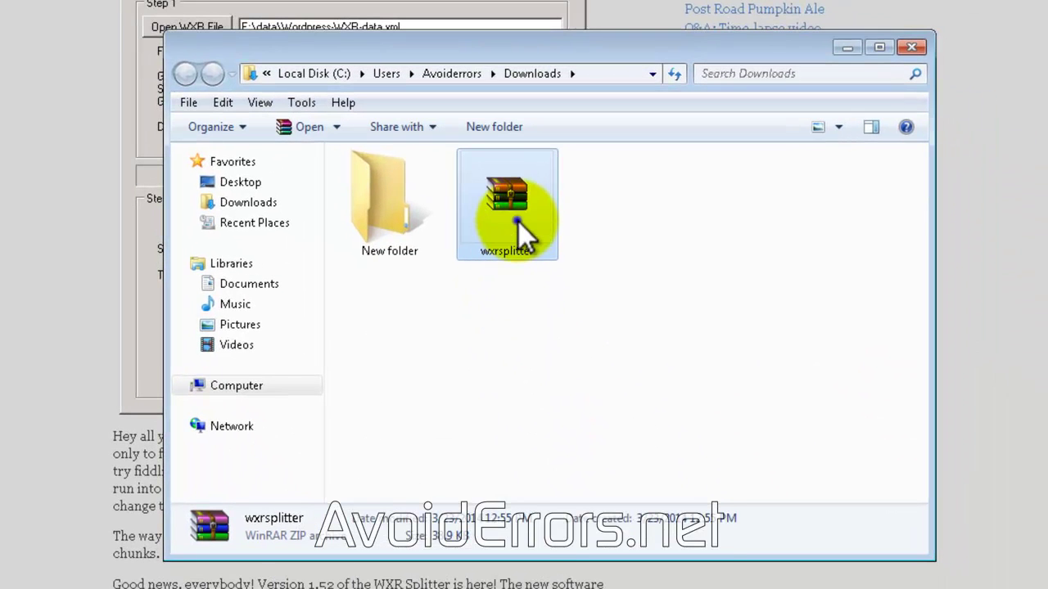
Extract wxrsplitter.zip in Downloads, launch WXRsplit, and close the Downloads window
{"action": "right_click", "coordinate": [518, 221]}
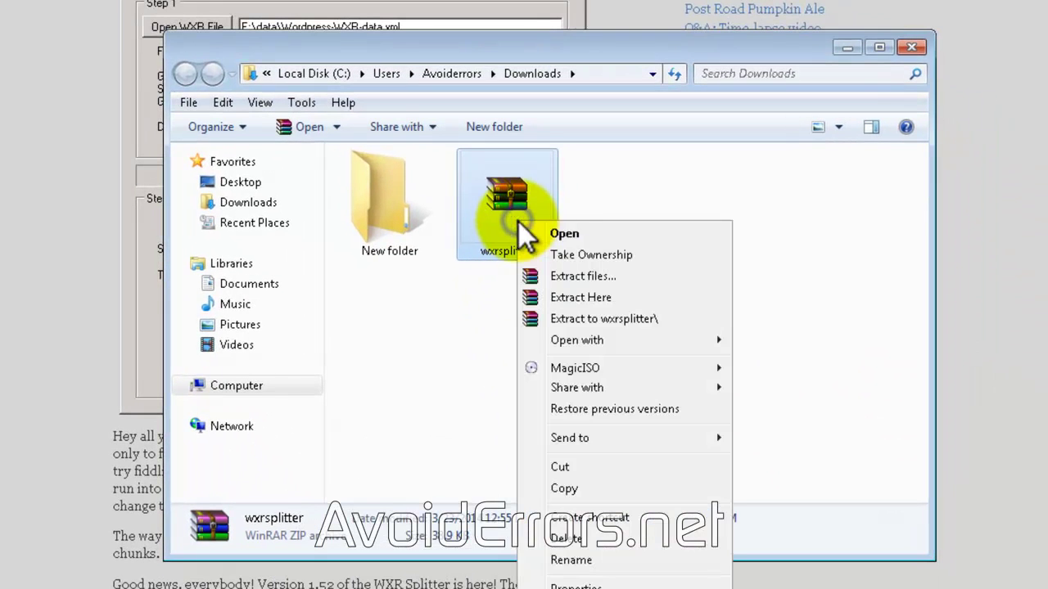
{"action": "left_click", "coordinate": [541, 297]}
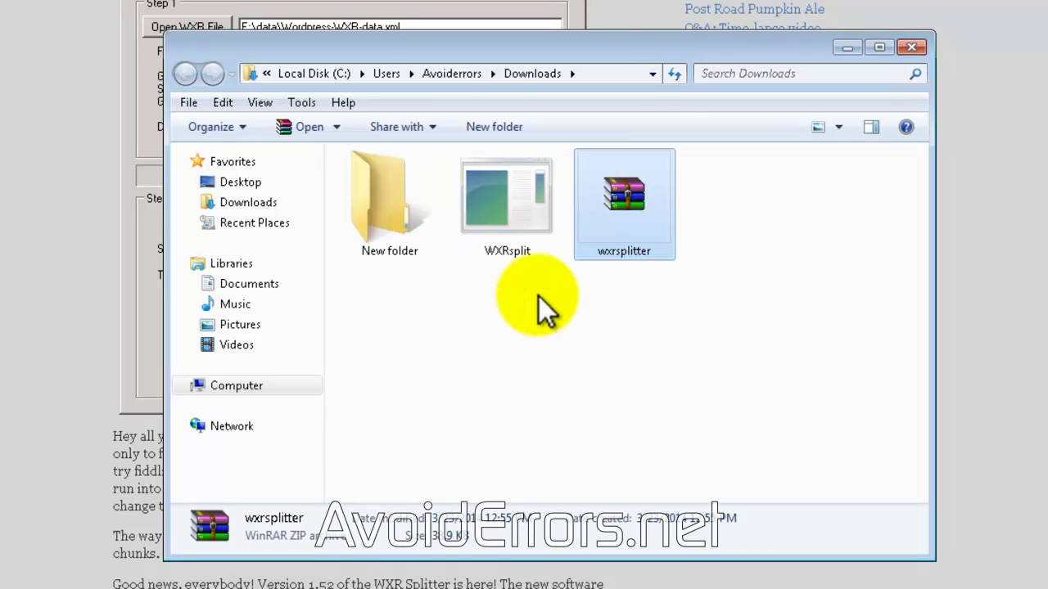
{"action": "double_click", "coordinate": [512, 211]}
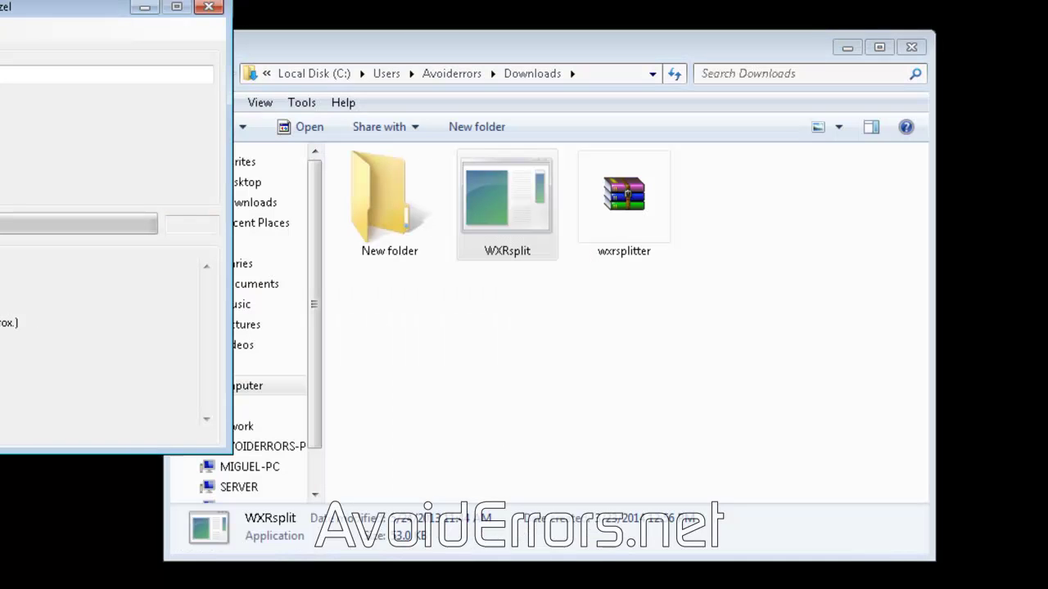
{"action": "left_click", "coordinate": [911, 46]}
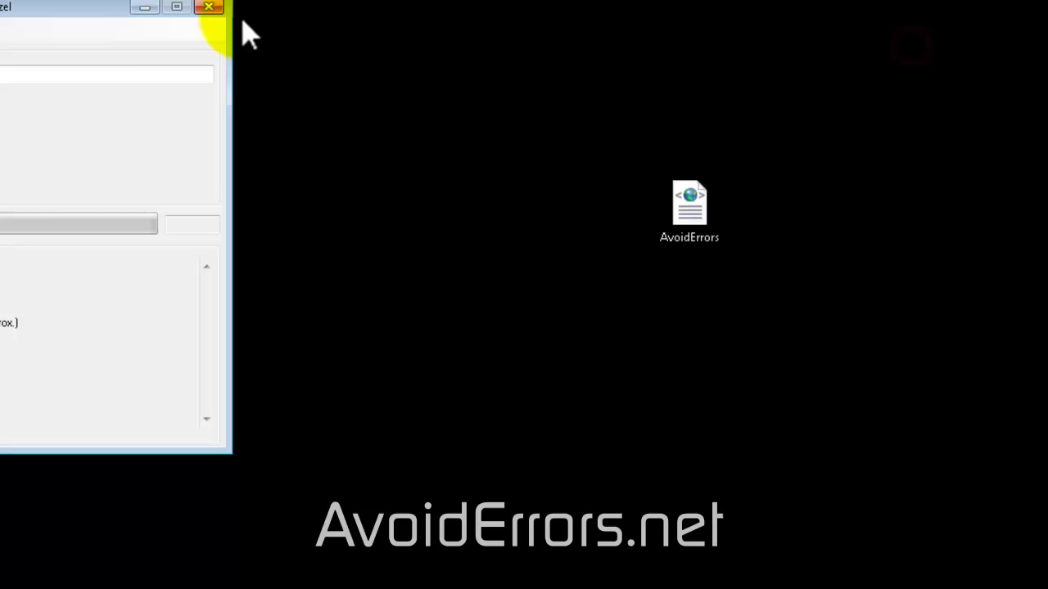
Load AvoidErrors.xml, split it into 28 MB parts, and close the splitter
{"action": "left_click_drag", "start_coordinate": [97, 8], "coordinate": [632, 47]}
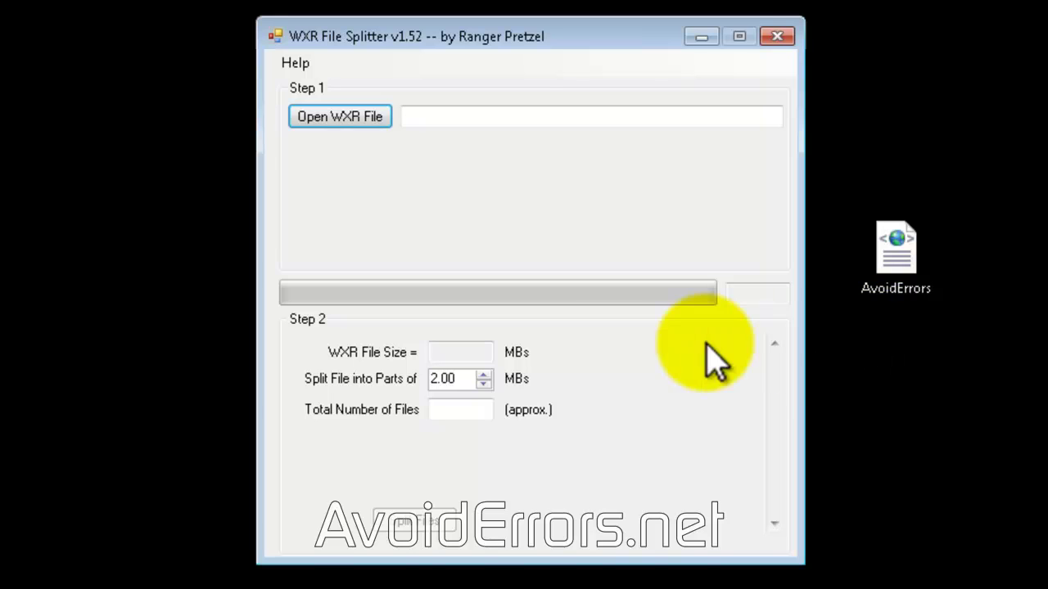
{"action": "left_click", "coordinate": [326, 121]}
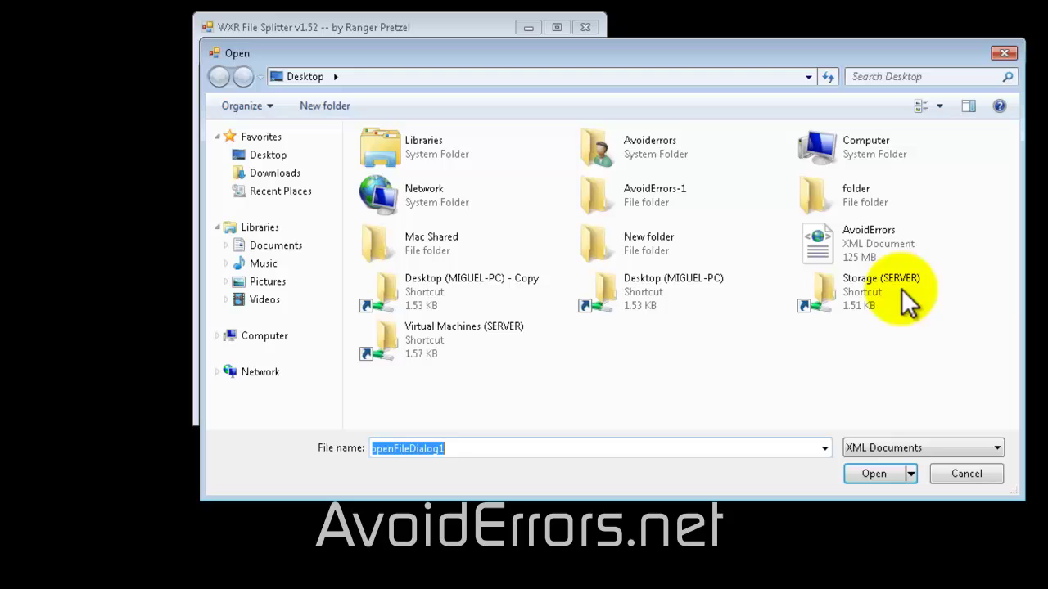
{"action": "double_click", "coordinate": [922, 242]}
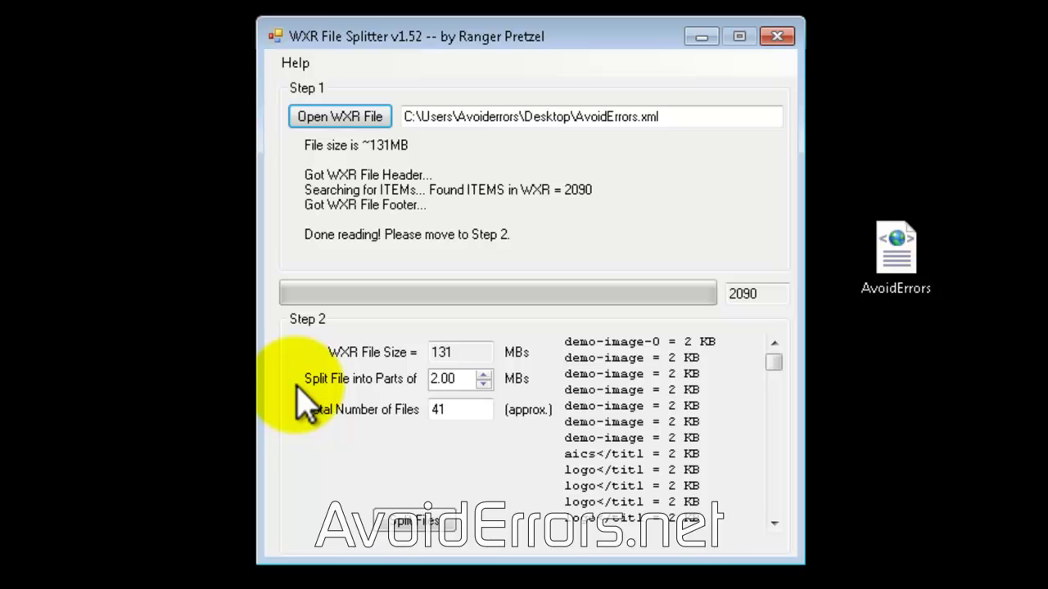
{"action": "double_click", "coordinate": [456, 379]}
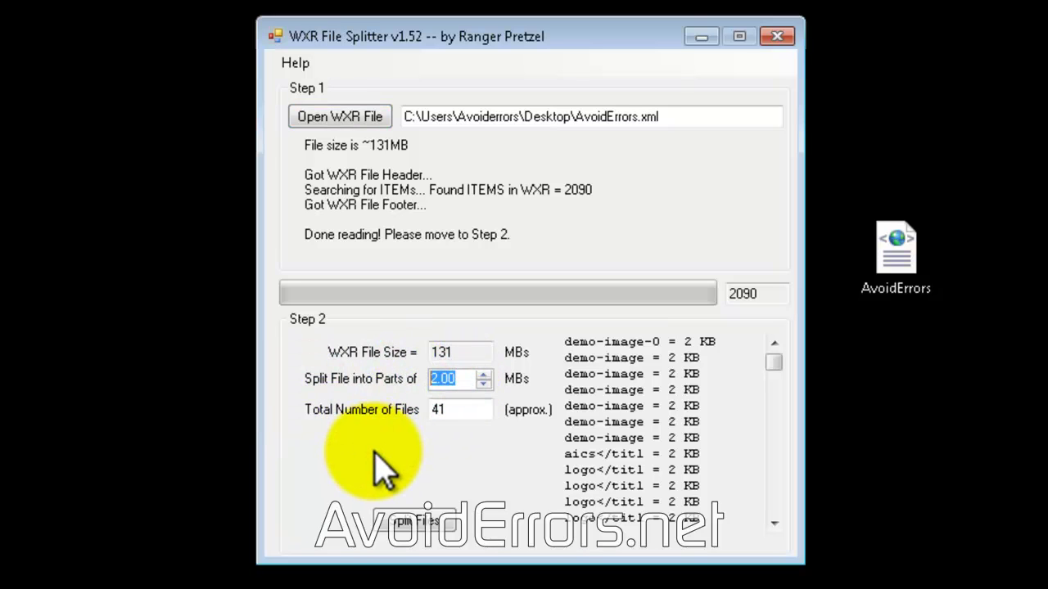
{"action": "type", "text": "28"}
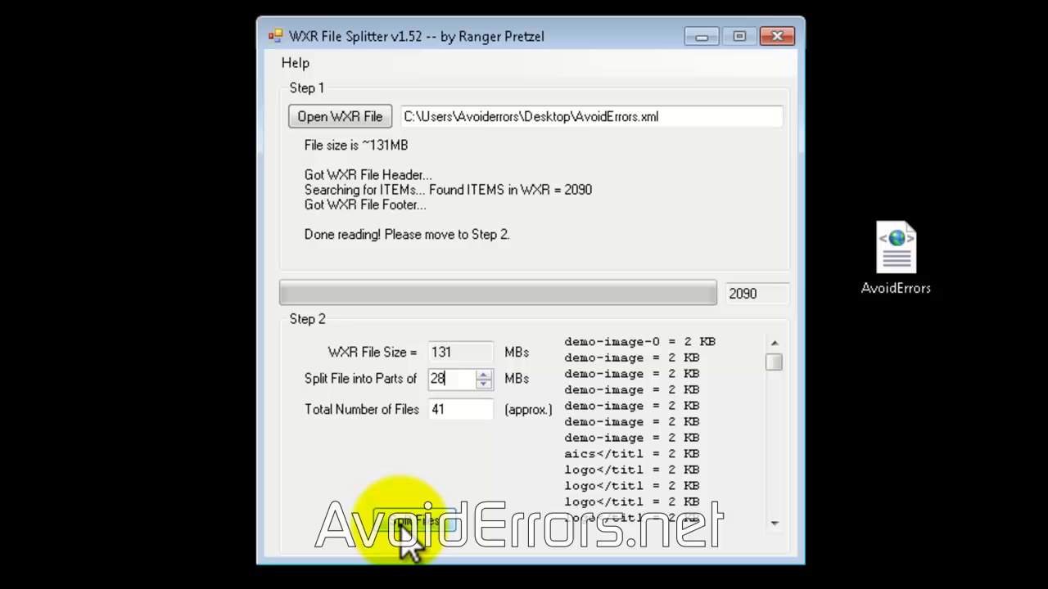
{"action": "left_click", "coordinate": [401, 521]}
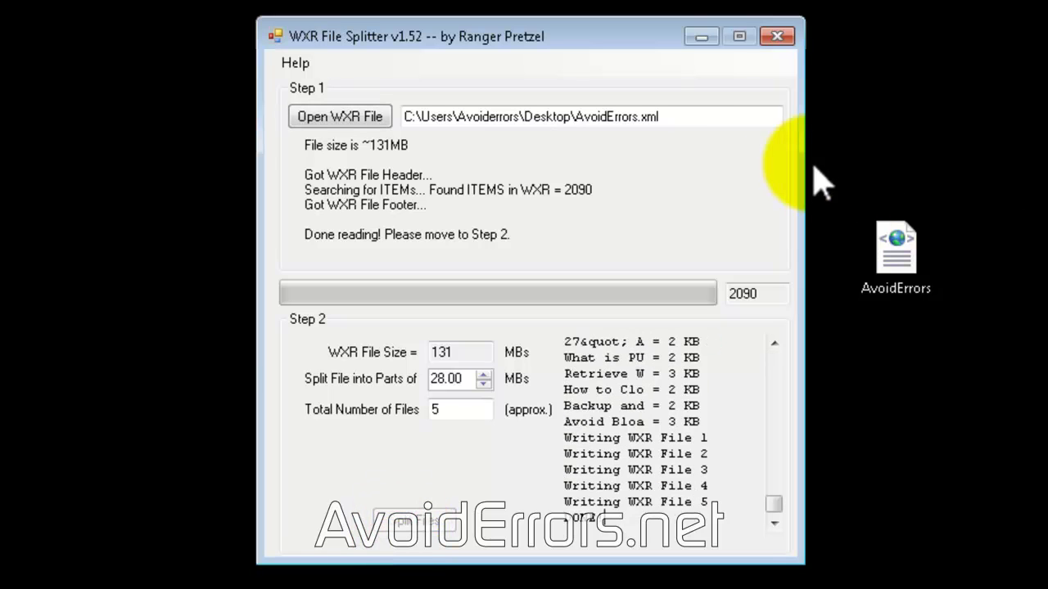
{"action": "left_click", "coordinate": [781, 39]}
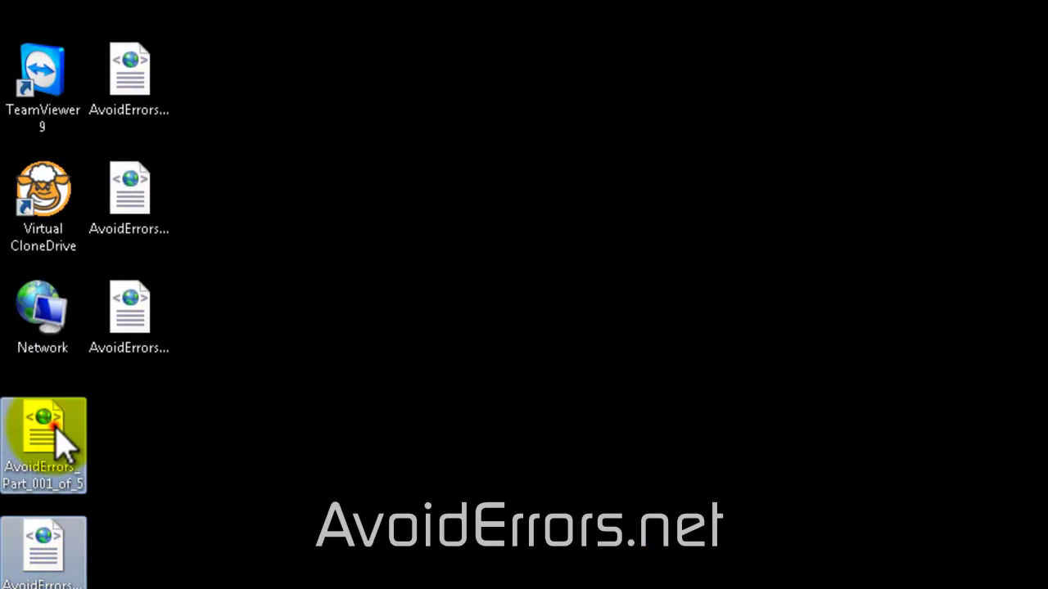
Create a new desktop folder named AvoidErrors
{"action": "mouse_move", "coordinate": [65, 444]}
{"action": "left_mouse_down"}
{"action": "mouse_move", "coordinate": [260, 122]}
{"action": "mouse_move", "coordinate": [244, 83]}
{"action": "left_mouse_up"}
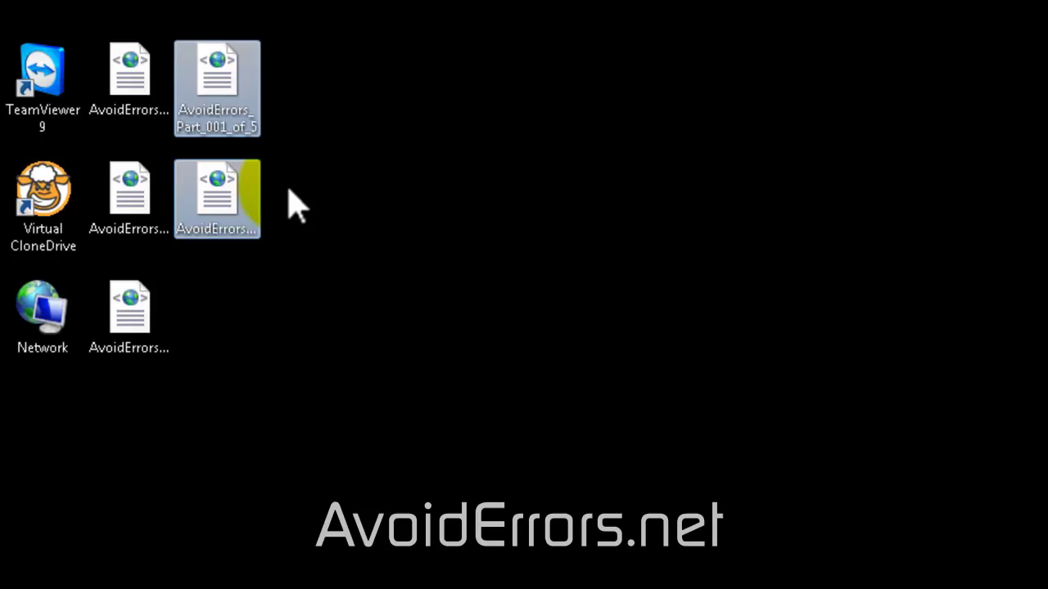
{"action": "right_click", "coordinate": [339, 63]}
{"action": "mouse_move", "coordinate": [393, 266]}
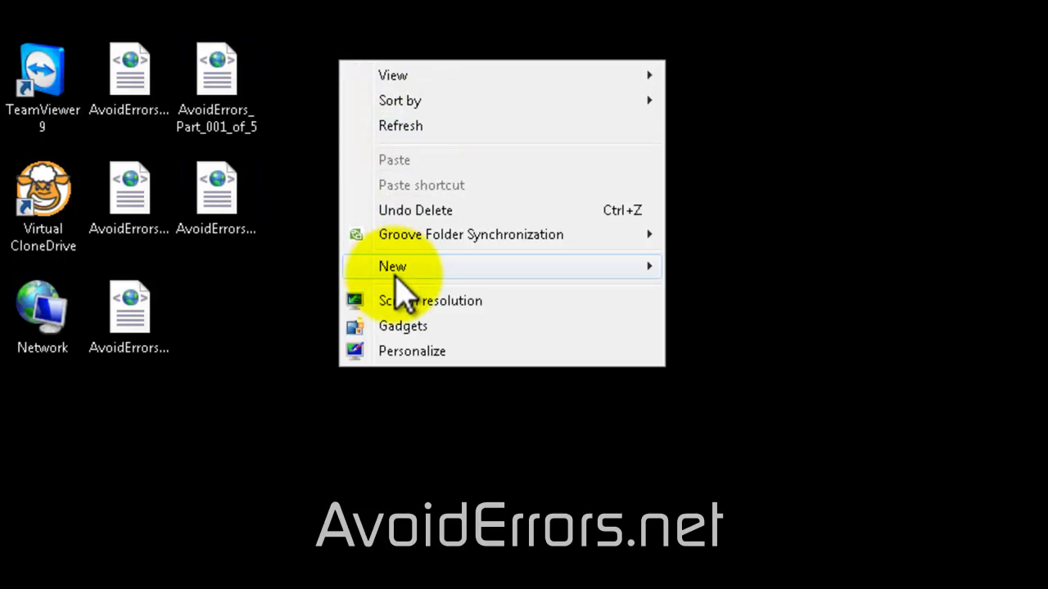
{"action": "left_click", "coordinate": [764, 270]}
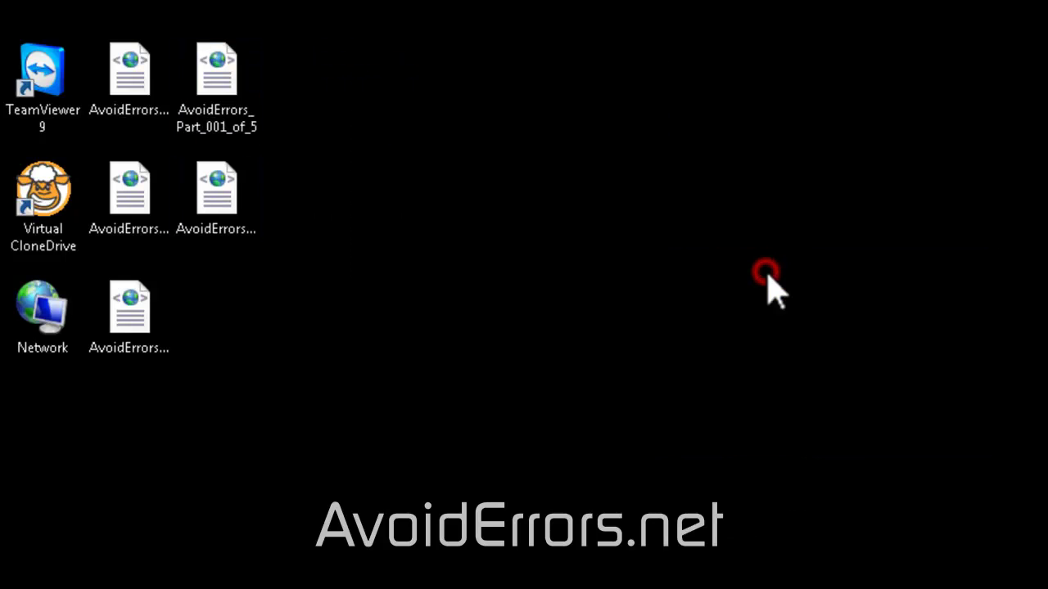
{"action": "type", "text": "AvoidErrors"}
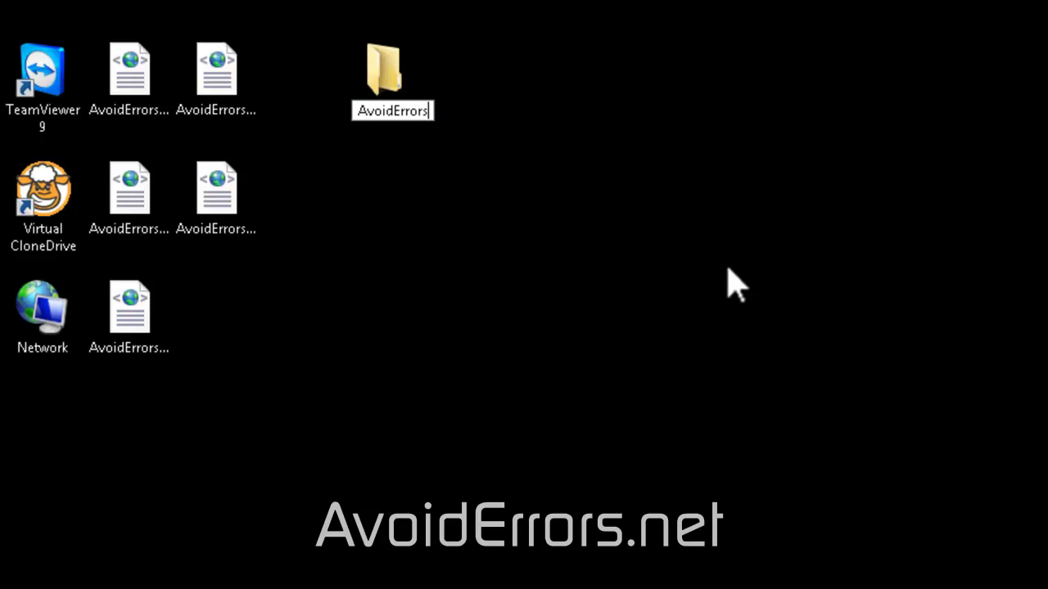
{"action": "left_click", "coordinate": [494, 227]}
Move the five AvoidErrors part files into the AvoidErrors folder and open it
{"action": "left_click_drag", "start_coordinate": [290, 44], "coordinate": [147, 353]}
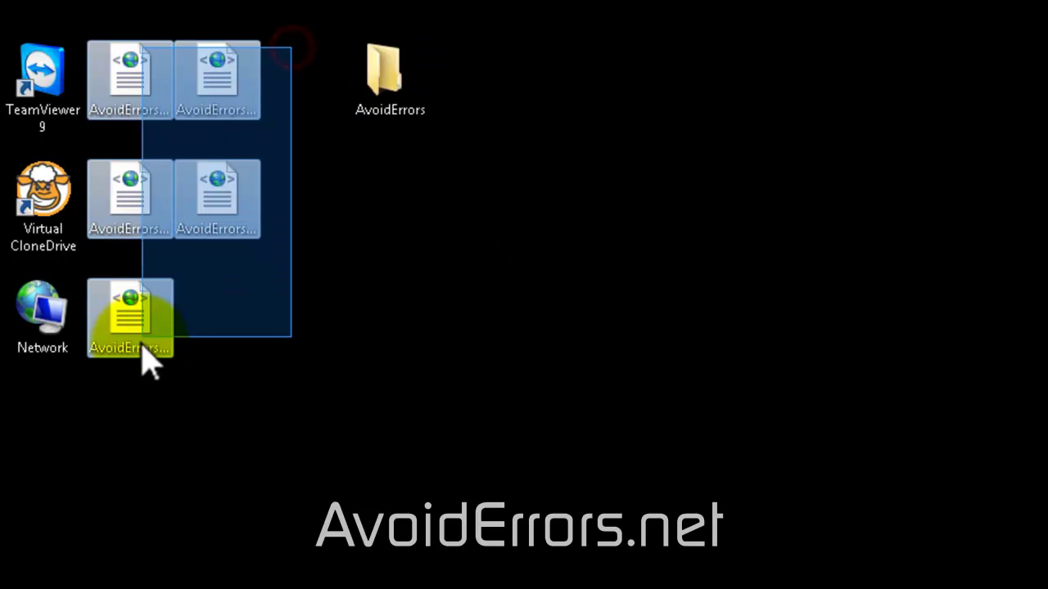
{"action": "mouse_move", "coordinate": [263, 81]}
{"action": "left_mouse_down"}
{"action": "mouse_move", "coordinate": [385, 80]}
{"action": "mouse_move", "coordinate": [102, 82]}
{"action": "left_mouse_up"}
{"action": "left_click", "coordinate": [348, 83]}
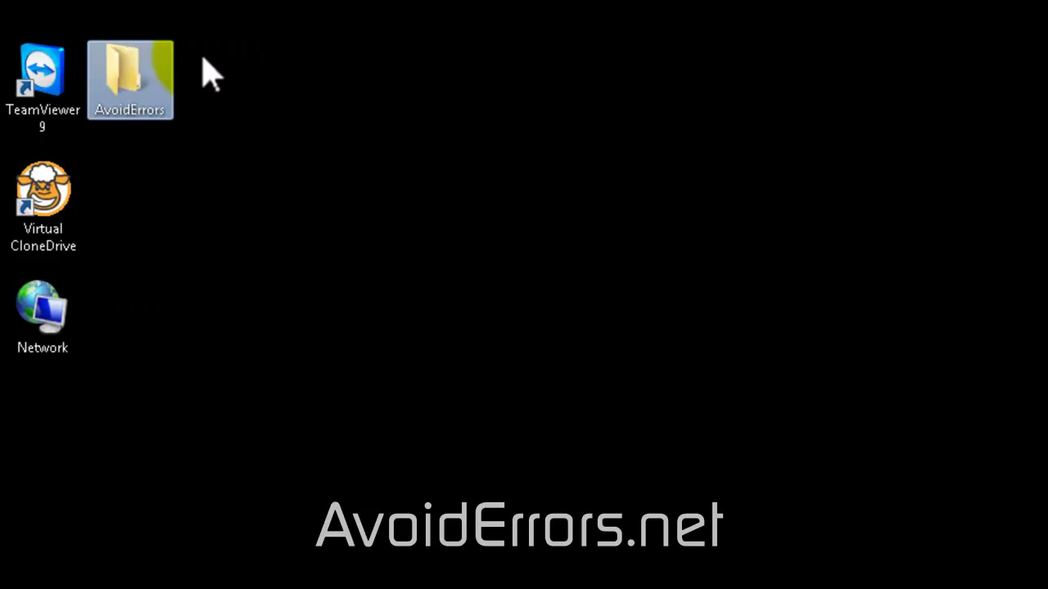
{"action": "left_click", "coordinate": [201, 82]}
{"action": "left_click", "coordinate": [124, 89]}
{"action": "double_click", "coordinate": [108, 85]}
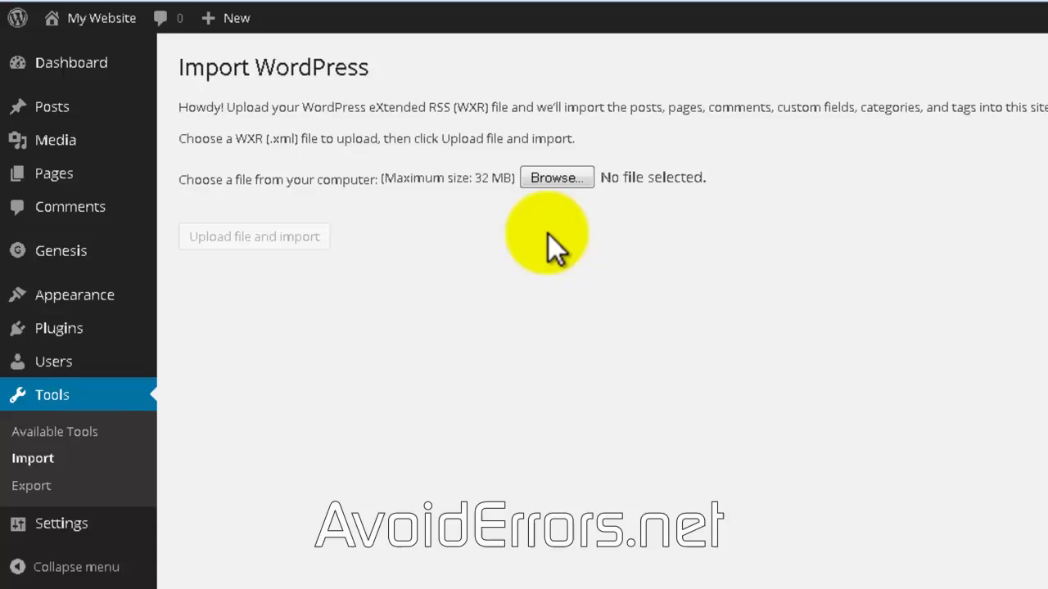
Pick AvoidErrors_Part_001_of_5.xml from Desktop > AvoidErrors as the import file
{"action": "left_click", "coordinate": [564, 177]}
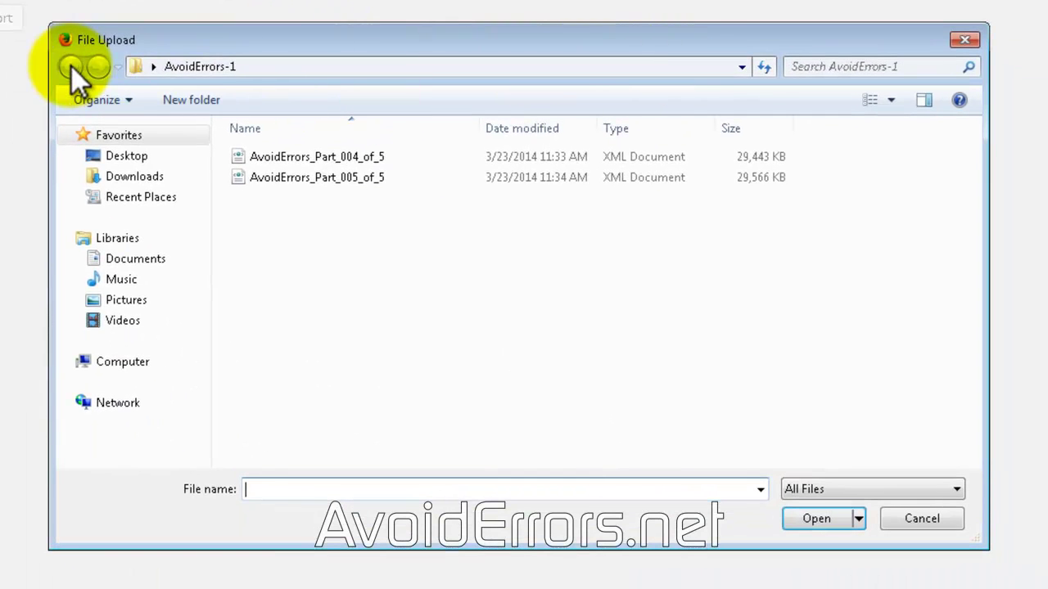
{"action": "left_click", "coordinate": [112, 160]}
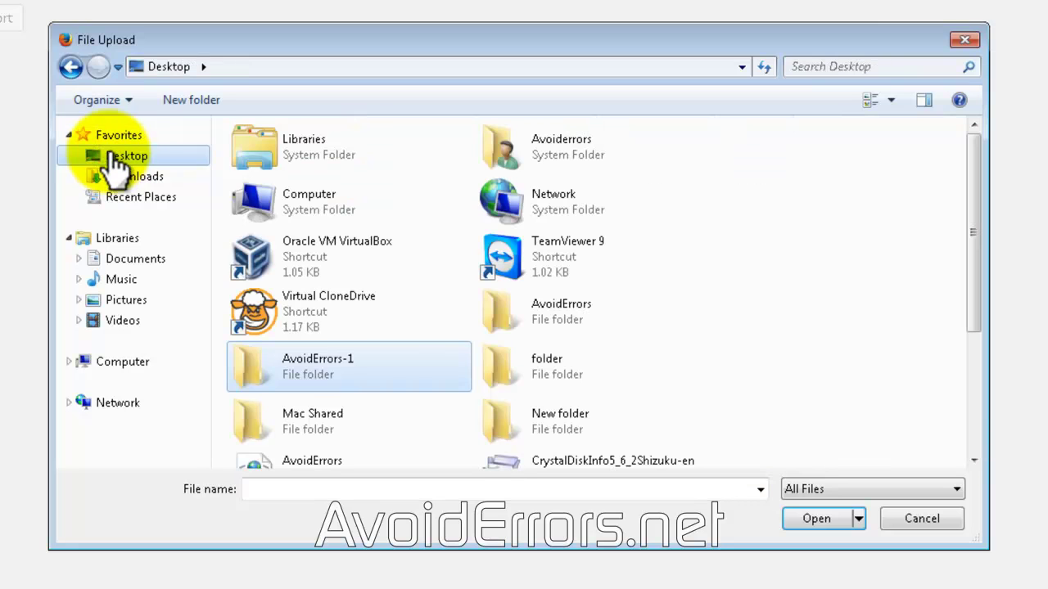
{"action": "double_click", "coordinate": [539, 314]}
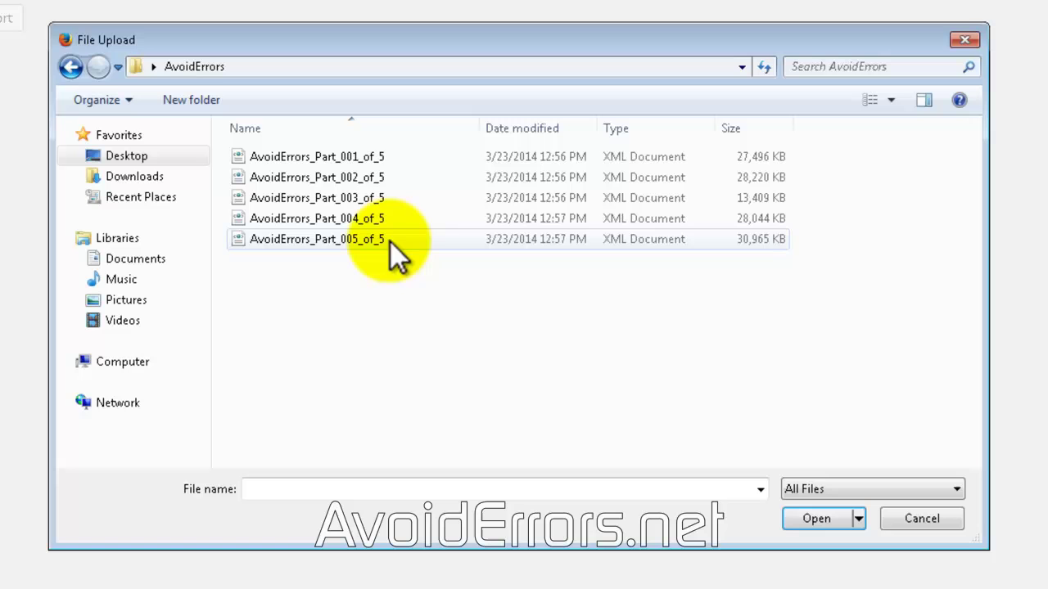
{"action": "double_click", "coordinate": [404, 157]}
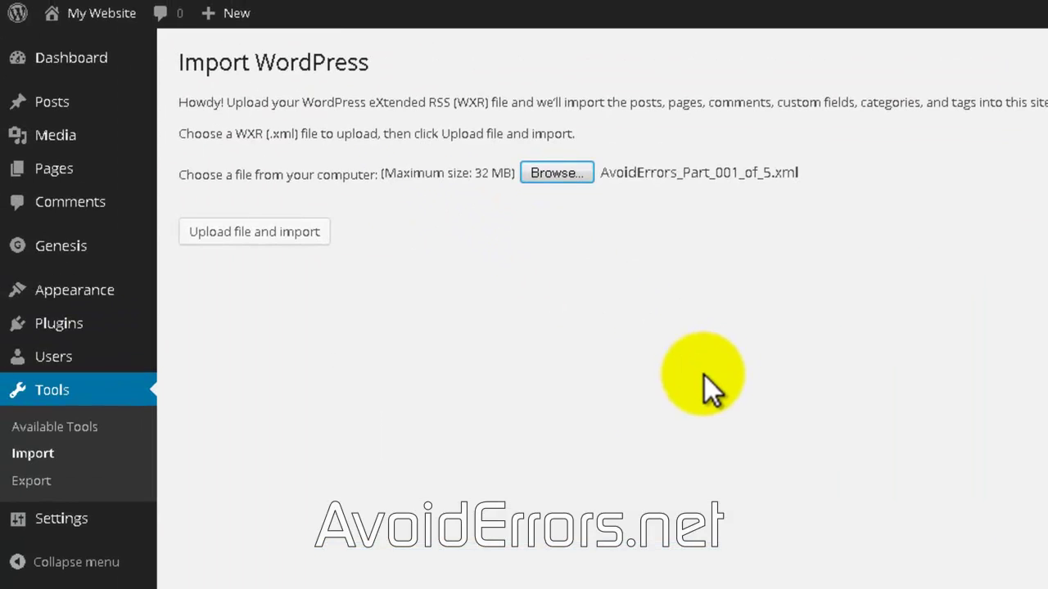
Upload part 1, assign both authors' posts to Miguel, and enable attachment downloads
{"action": "left_click", "coordinate": [318, 240]}
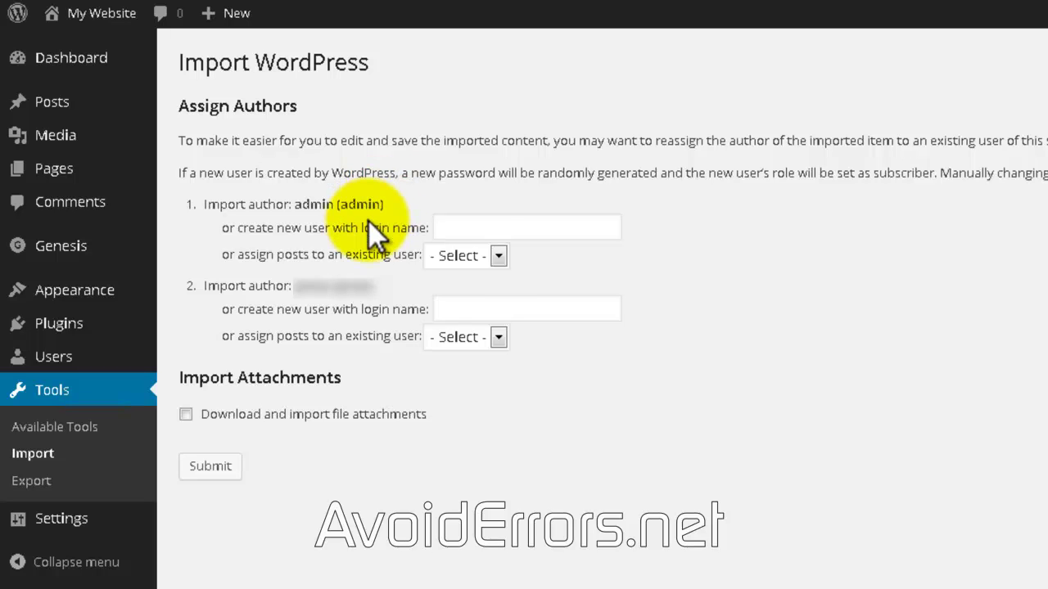
{"action": "left_click", "coordinate": [498, 256]}
{"action": "left_click", "coordinate": [490, 298]}
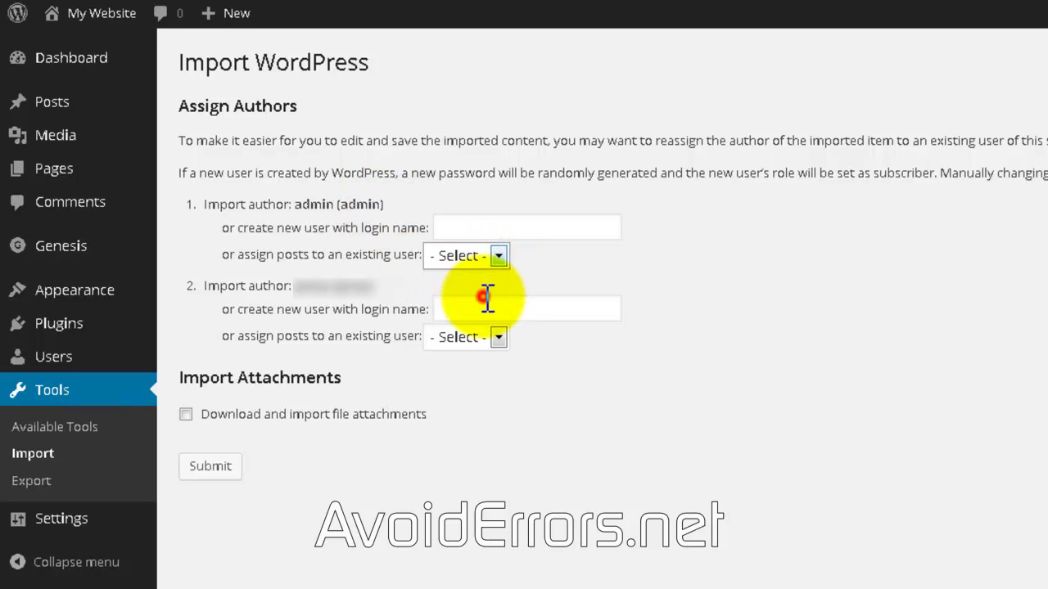
{"action": "left_click", "coordinate": [498, 337]}
{"action": "left_click", "coordinate": [479, 380]}
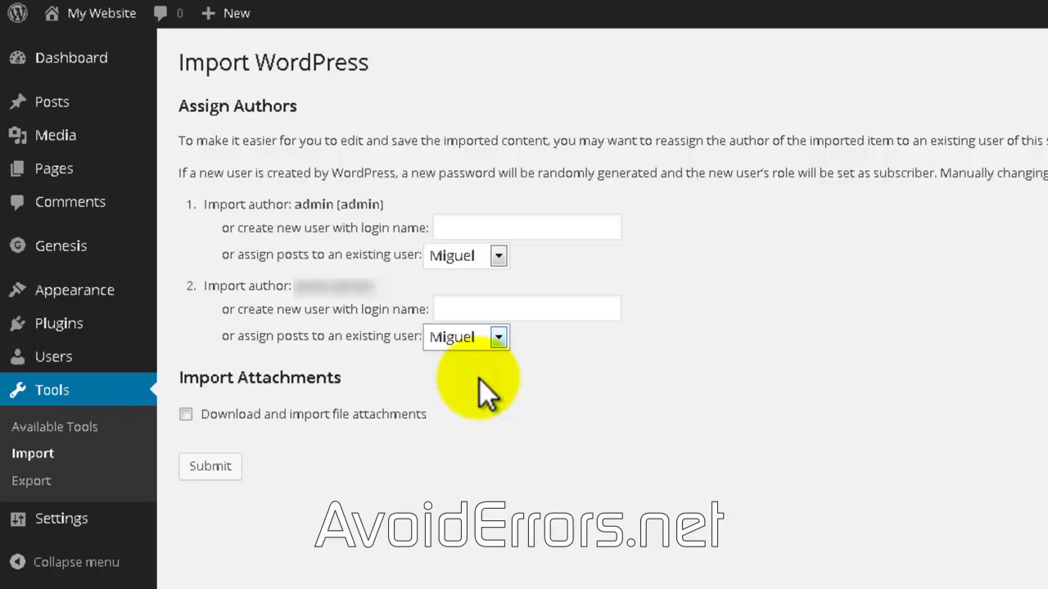
{"action": "left_click", "coordinate": [276, 414]}
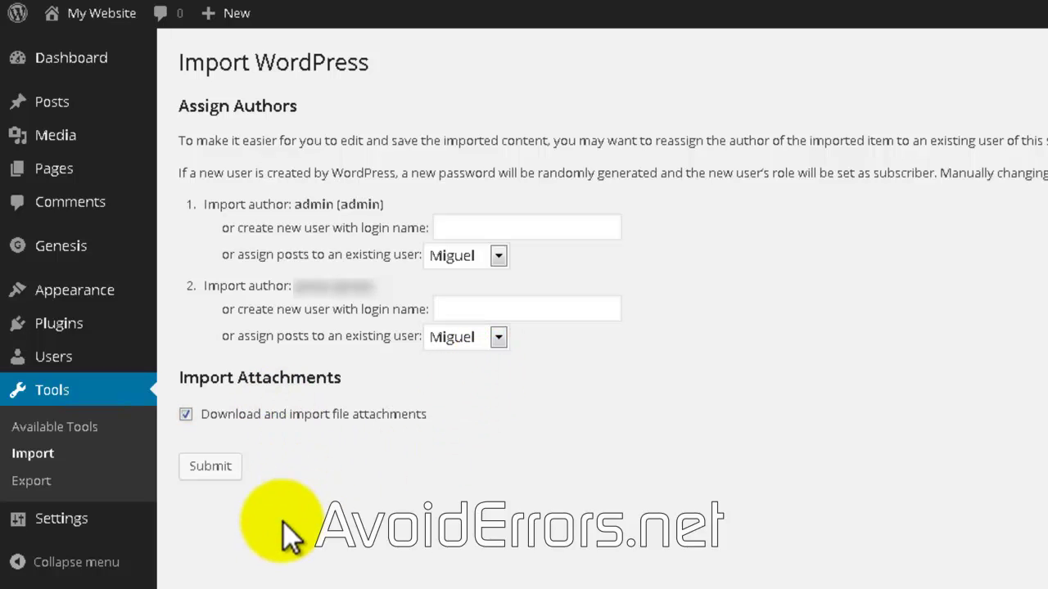
Submit the part 1 import, then check Posts, Media Library and Menus
{"action": "left_click", "coordinate": [223, 474]}
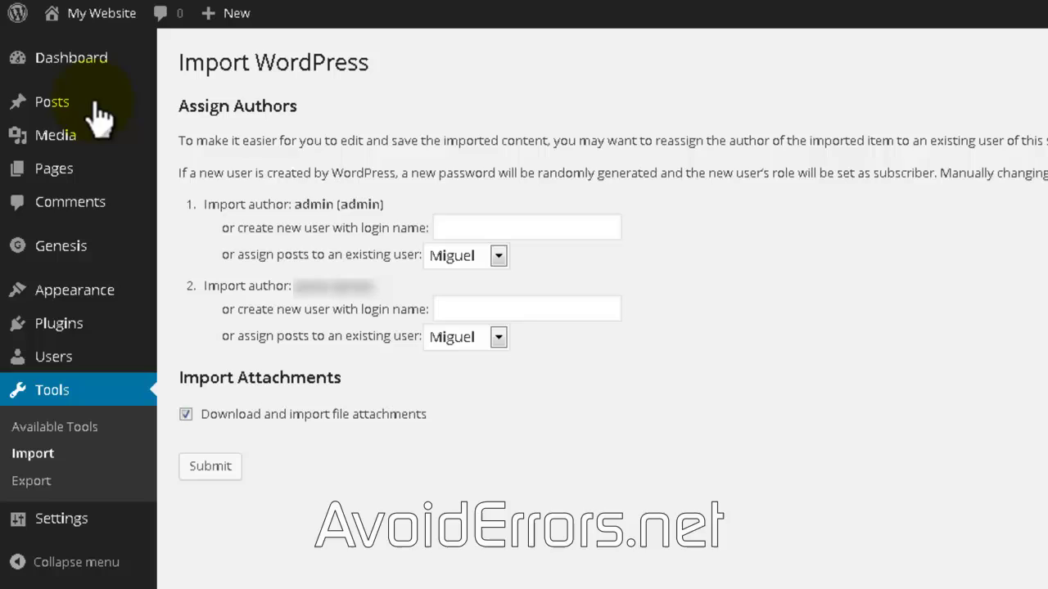
{"action": "left_click", "coordinate": [65, 102]}
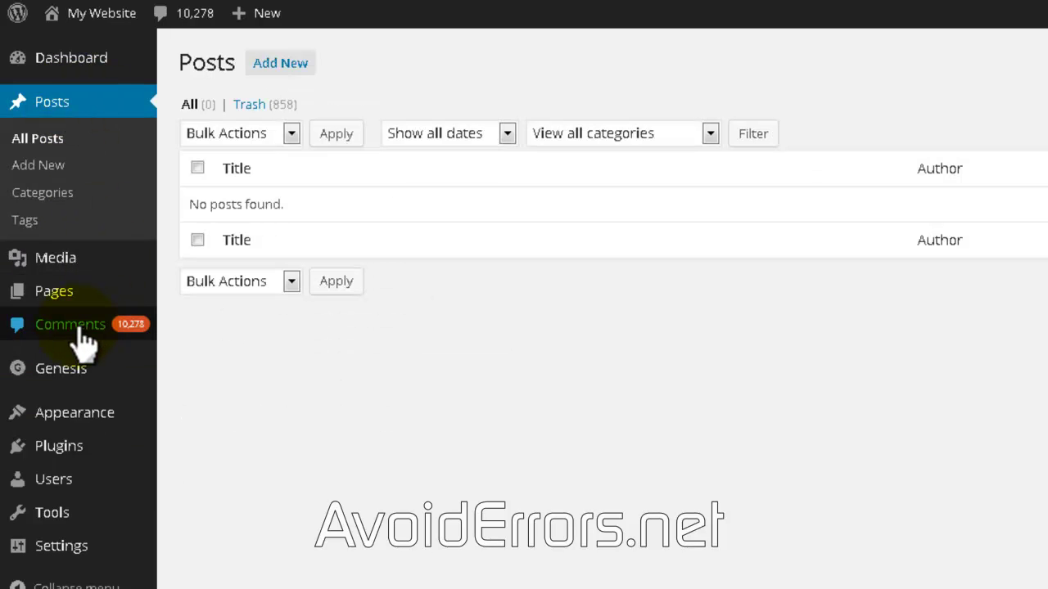
{"action": "left_click", "coordinate": [72, 260]}
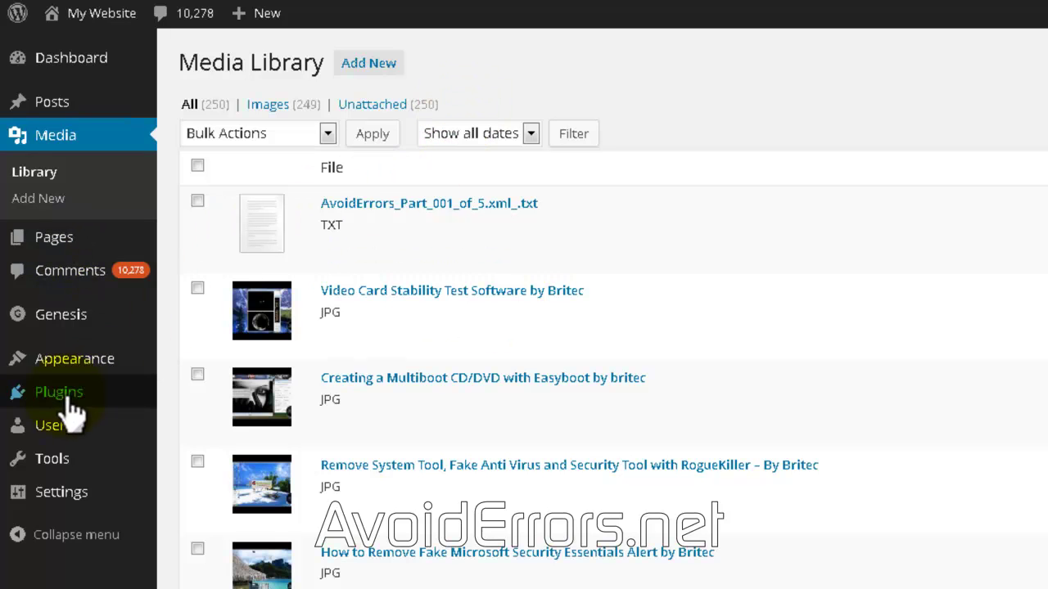
{"action": "mouse_move", "coordinate": [74, 413]}
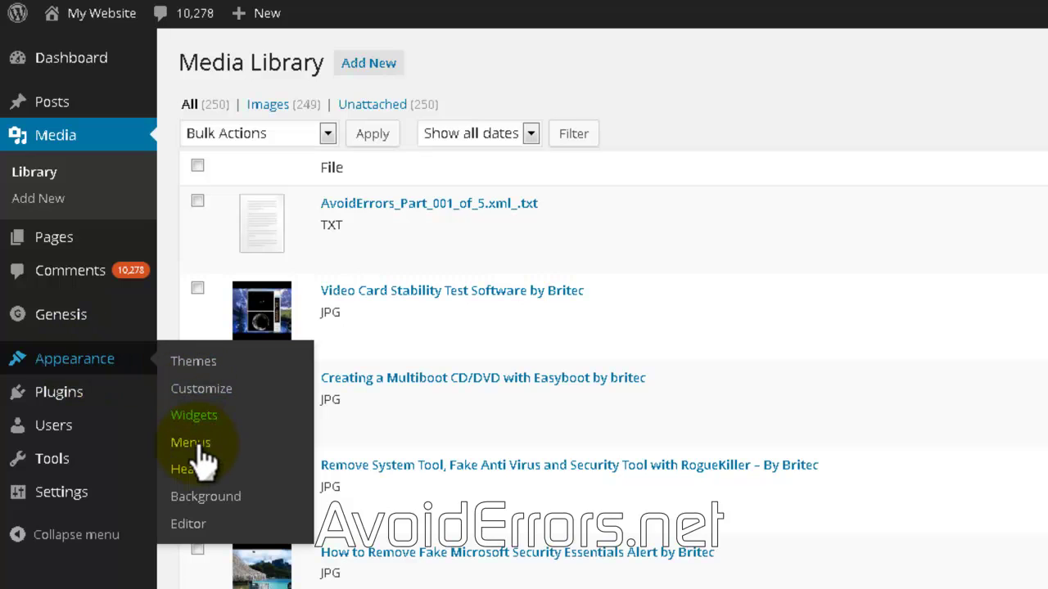
{"action": "left_click", "coordinate": [197, 443]}
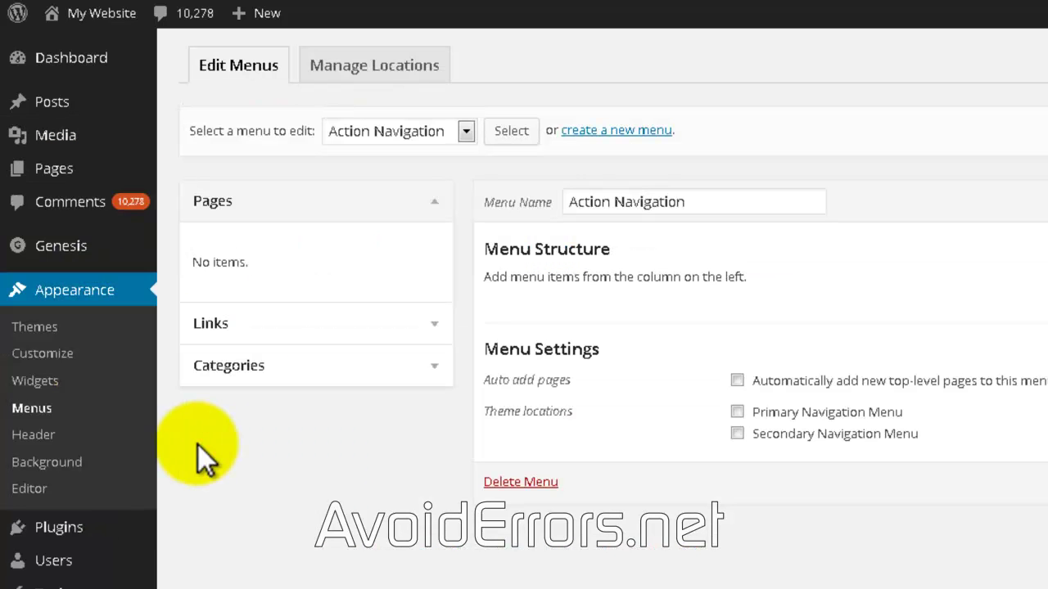
{"action": "left_click", "coordinate": [465, 131]}
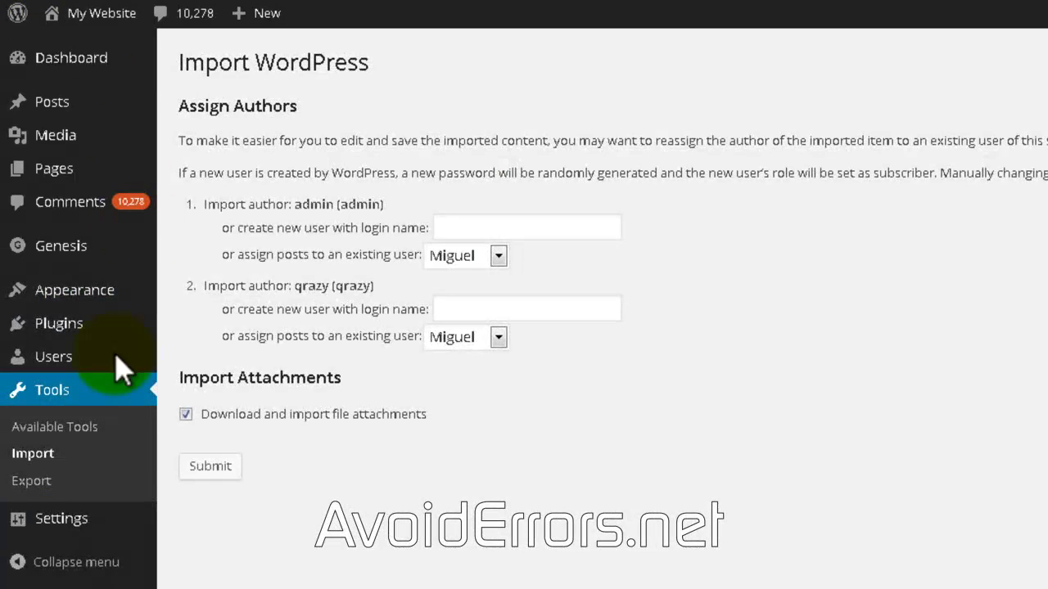
Upload AvoidErrors_Part_003_of_5.xml through the WordPress importer
{"action": "left_click", "coordinate": [54, 459]}
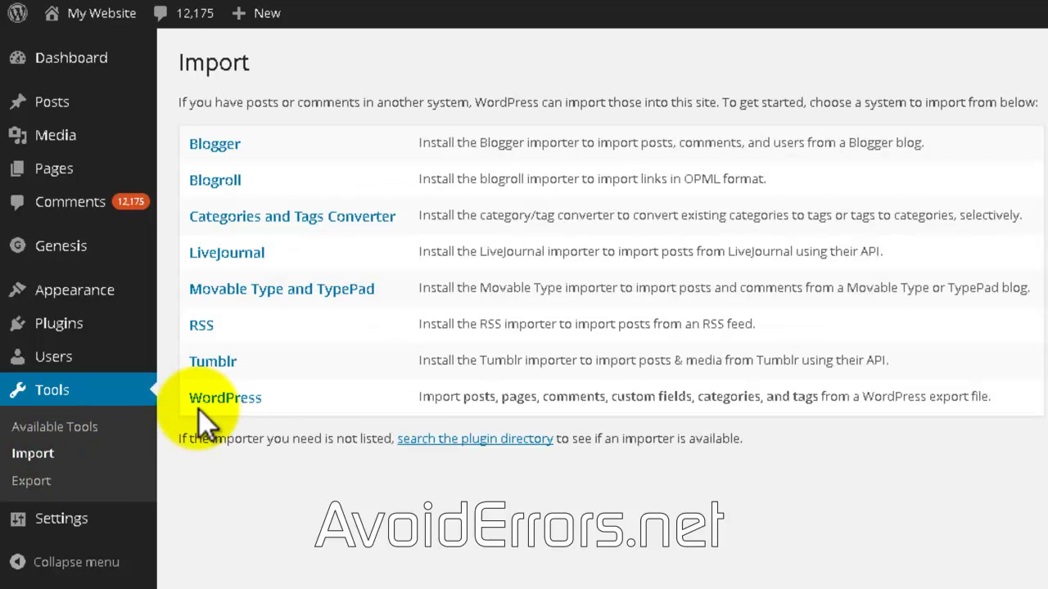
{"action": "left_click", "coordinate": [211, 398]}
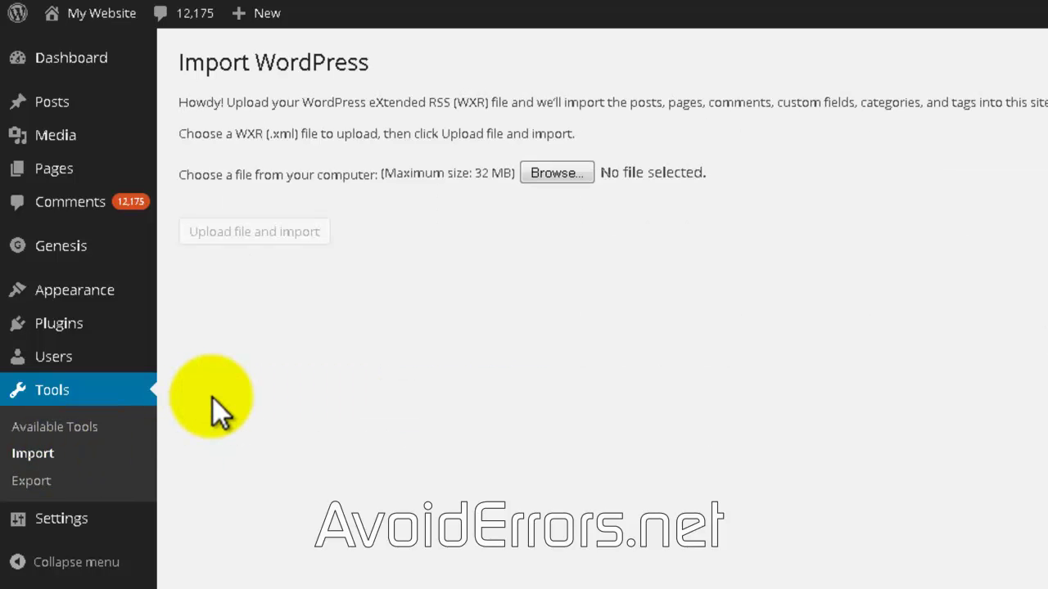
{"action": "left_click", "coordinate": [554, 177]}
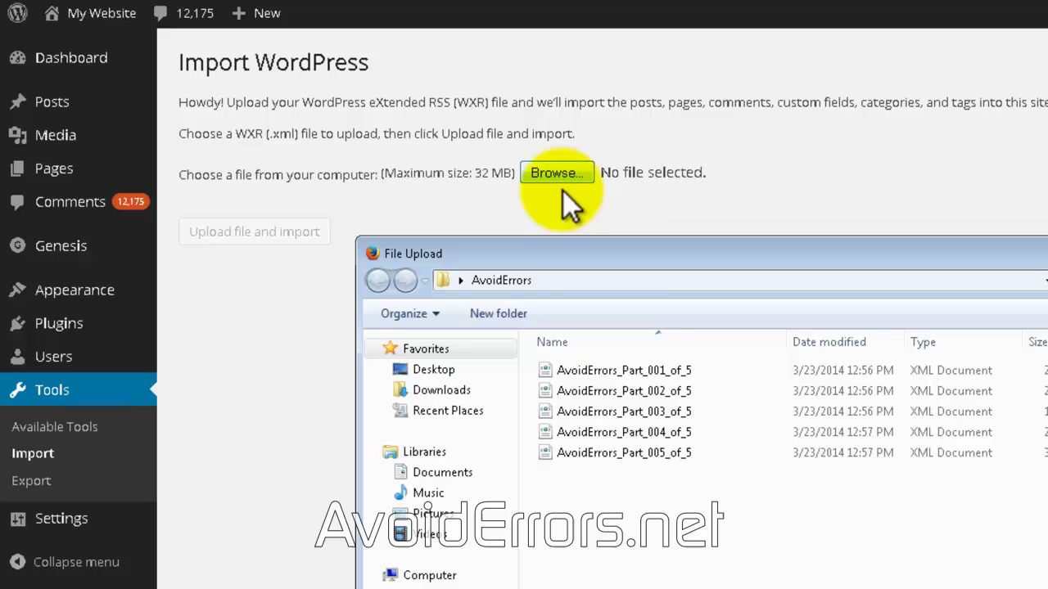
{"action": "double_click", "coordinate": [628, 412]}
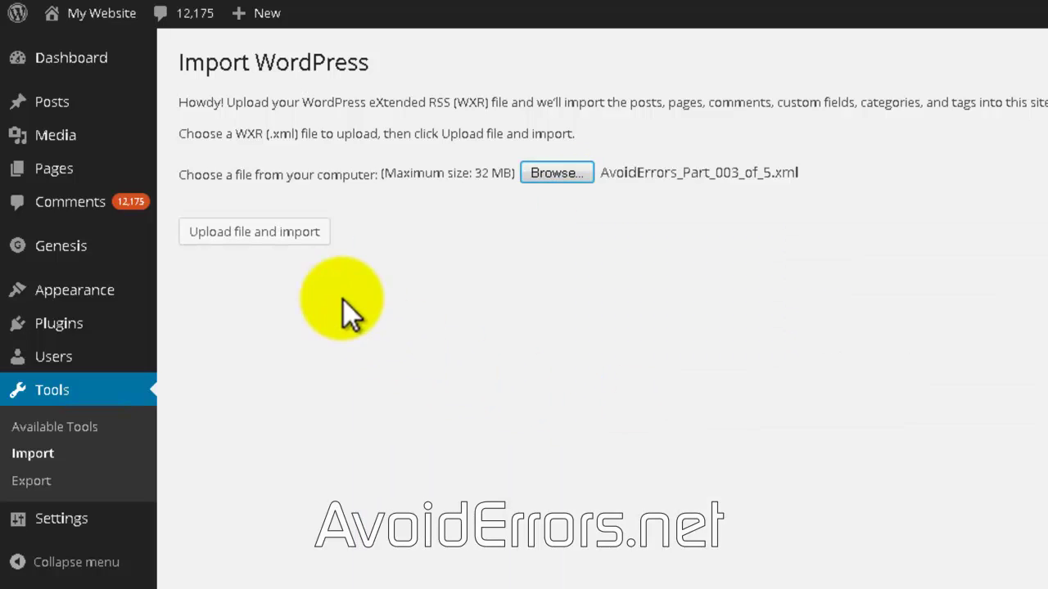
{"action": "left_click", "coordinate": [283, 233]}
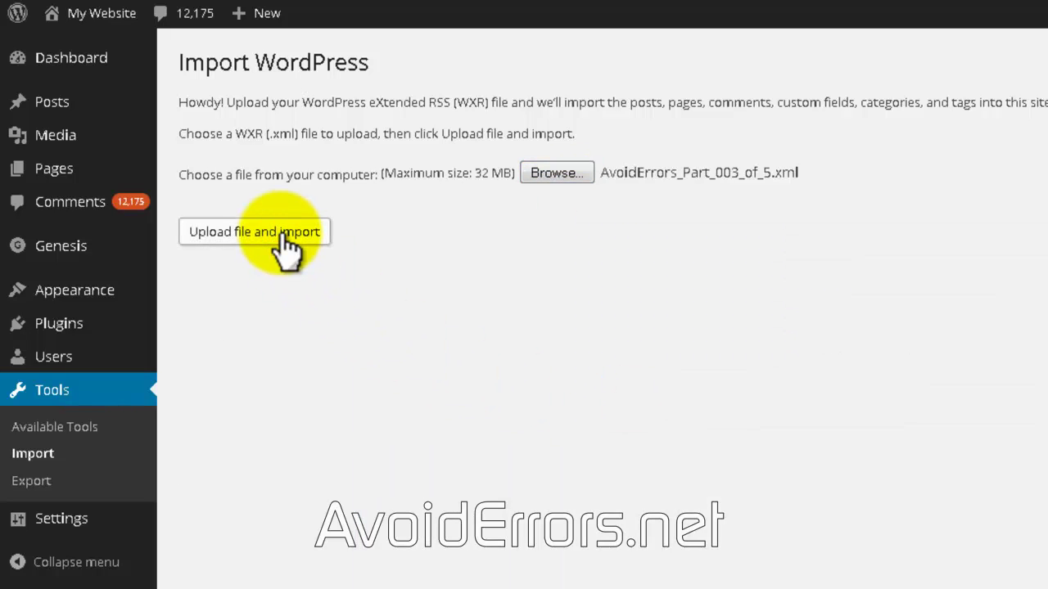
{"action": "left_click", "coordinate": [498, 255]}
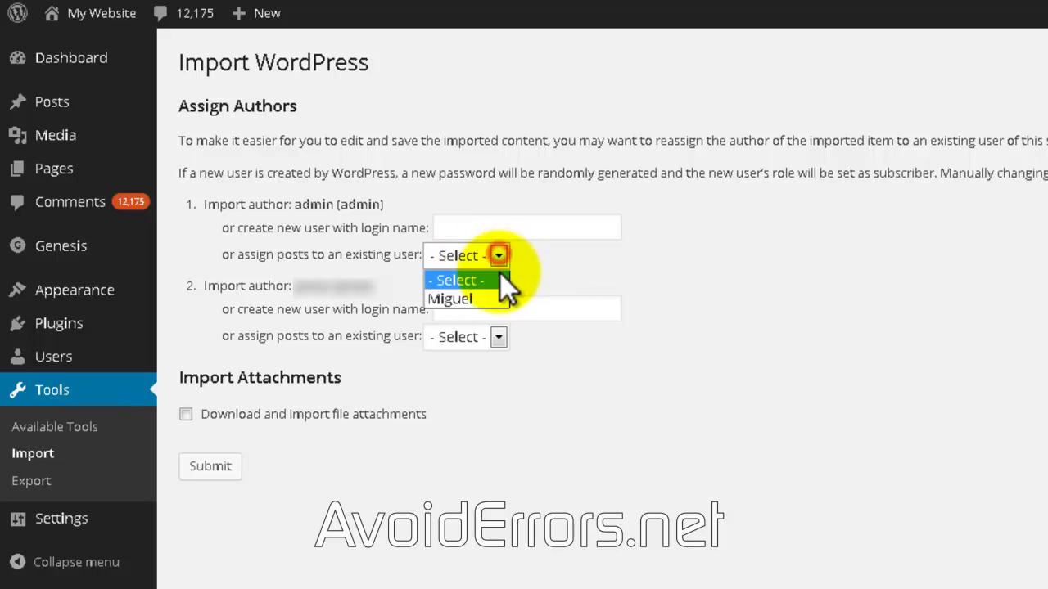
Assign both authors to Miguel, enable attachment downloads, submit part 3, and scroll the results
{"action": "left_click", "coordinate": [489, 298]}
{"action": "left_click", "coordinate": [501, 339]}
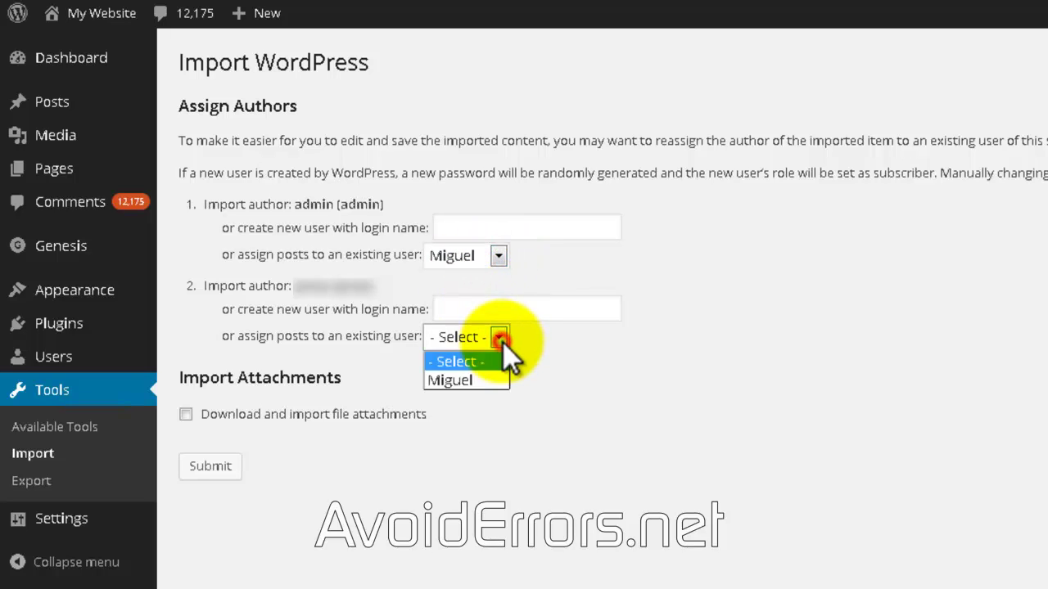
{"action": "left_click", "coordinate": [486, 387]}
{"action": "left_click", "coordinate": [212, 413]}
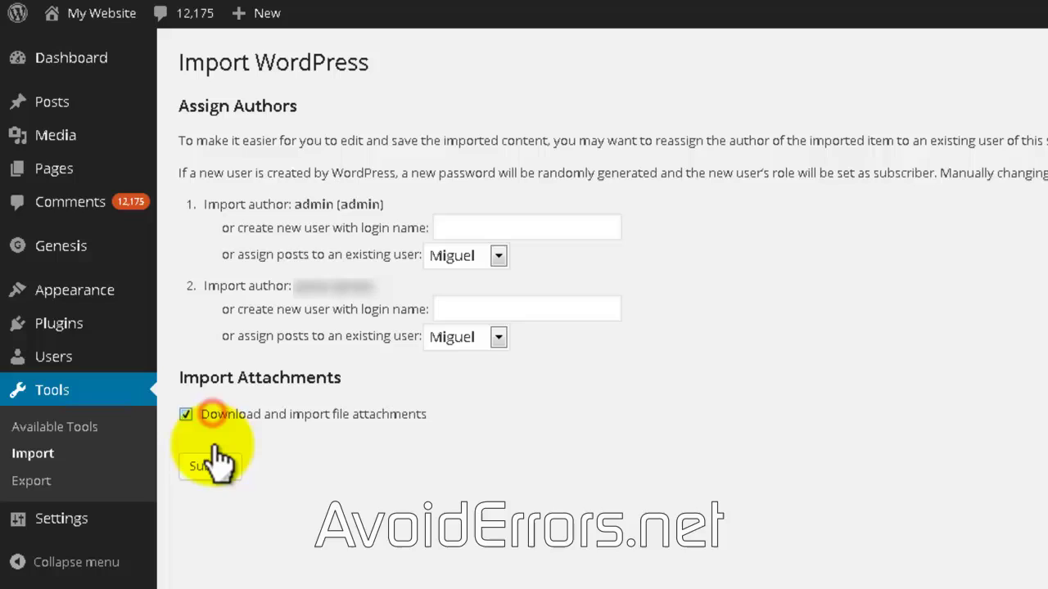
{"action": "left_click", "coordinate": [211, 468]}
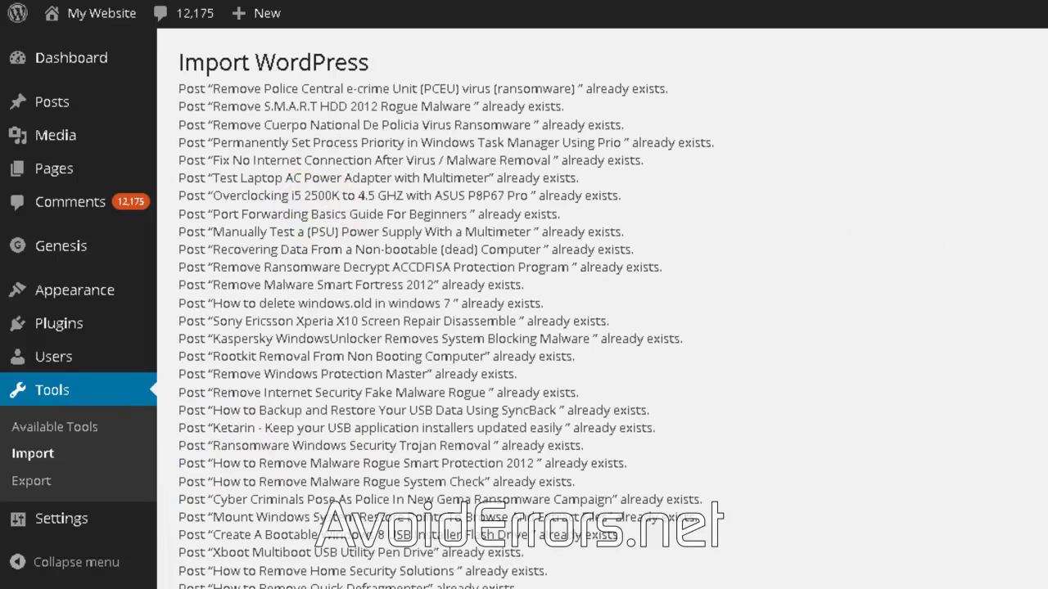
{"action": "scroll", "coordinate": [524, 328], "scroll_direction": "down", "scroll_amount": 10}
{"action": "scroll", "coordinate": [524, 327], "scroll_direction": "down", "scroll_amount": 10}
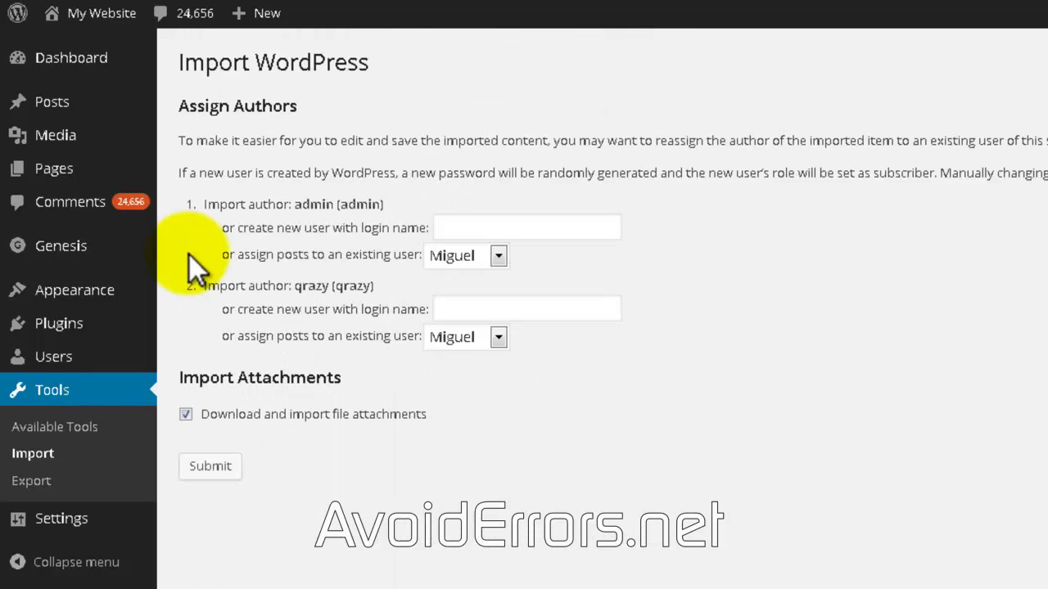
Open the All Posts list to check the imported articles now credited to Miguel
{"action": "left_click", "coordinate": [51, 102]}
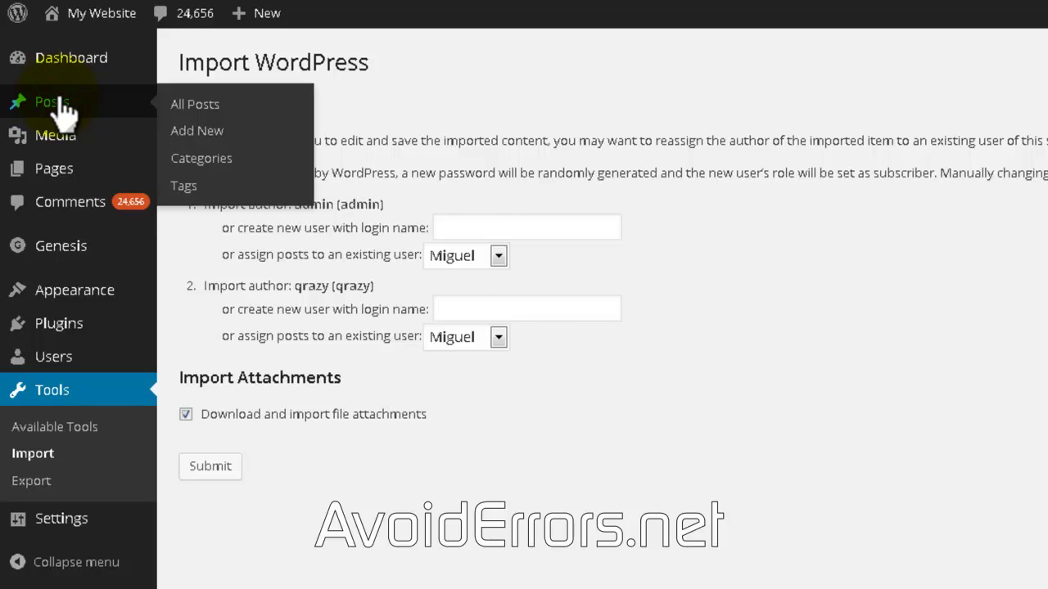